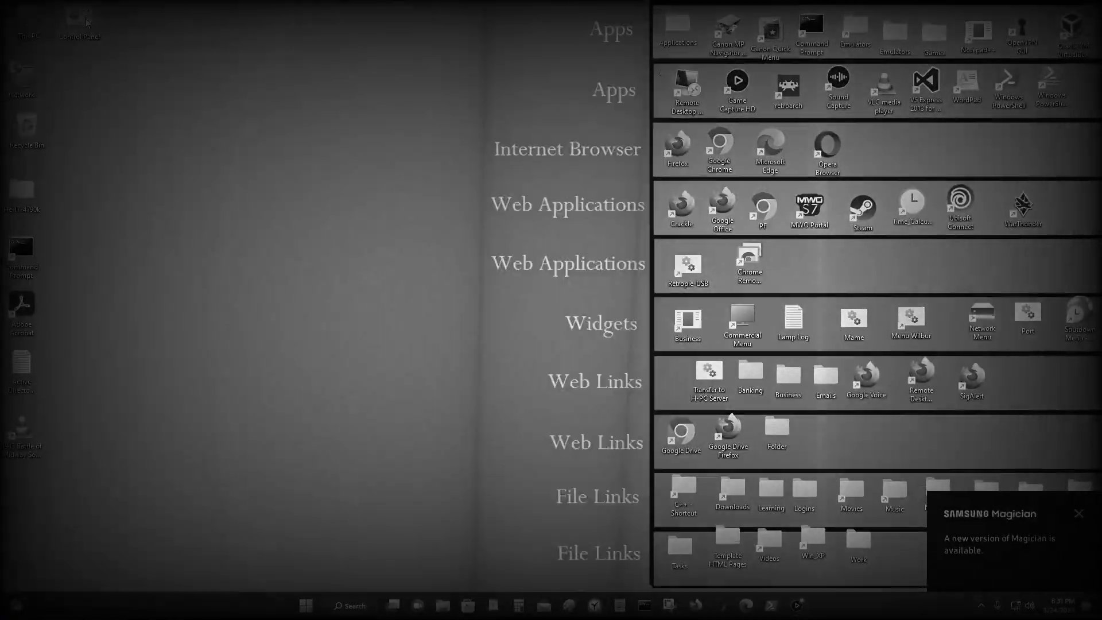
Step: Go from the desktop Control Panel through Hardware and Sound to Devices and Printers
{"action": "double_click", "coordinate": [80, 25]}
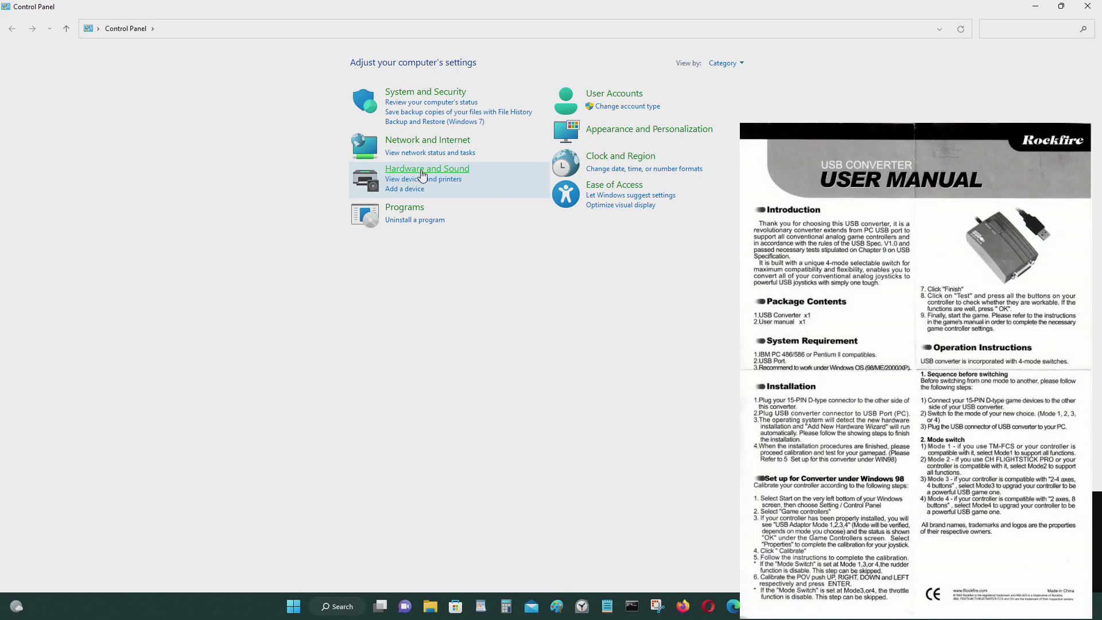
{"action": "left_click", "coordinate": [424, 170]}
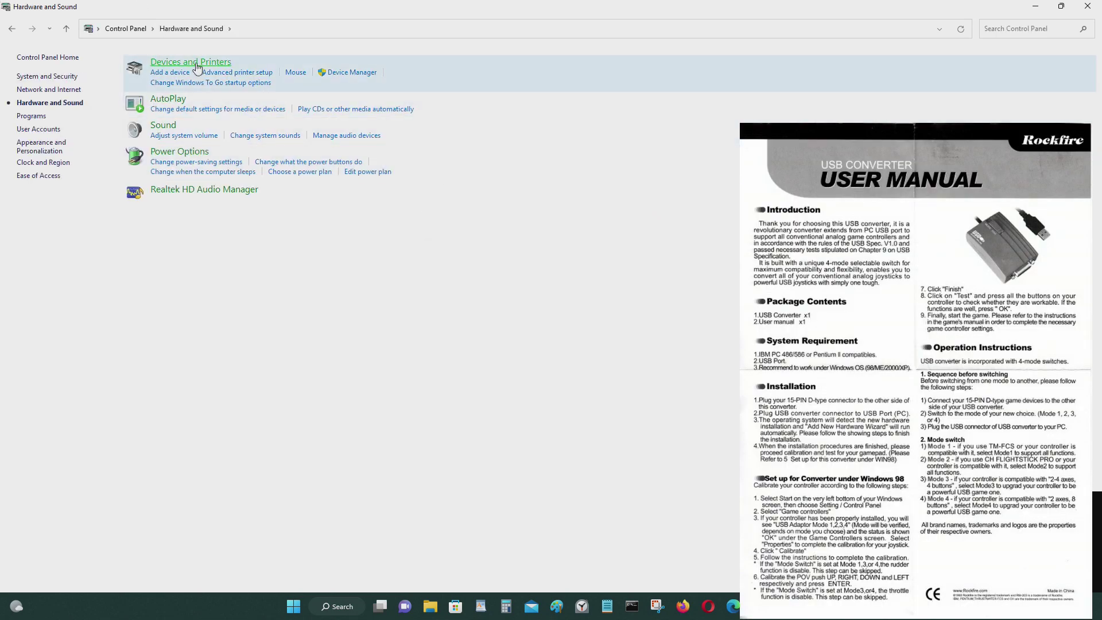
{"action": "left_click", "coordinate": [309, 90]}
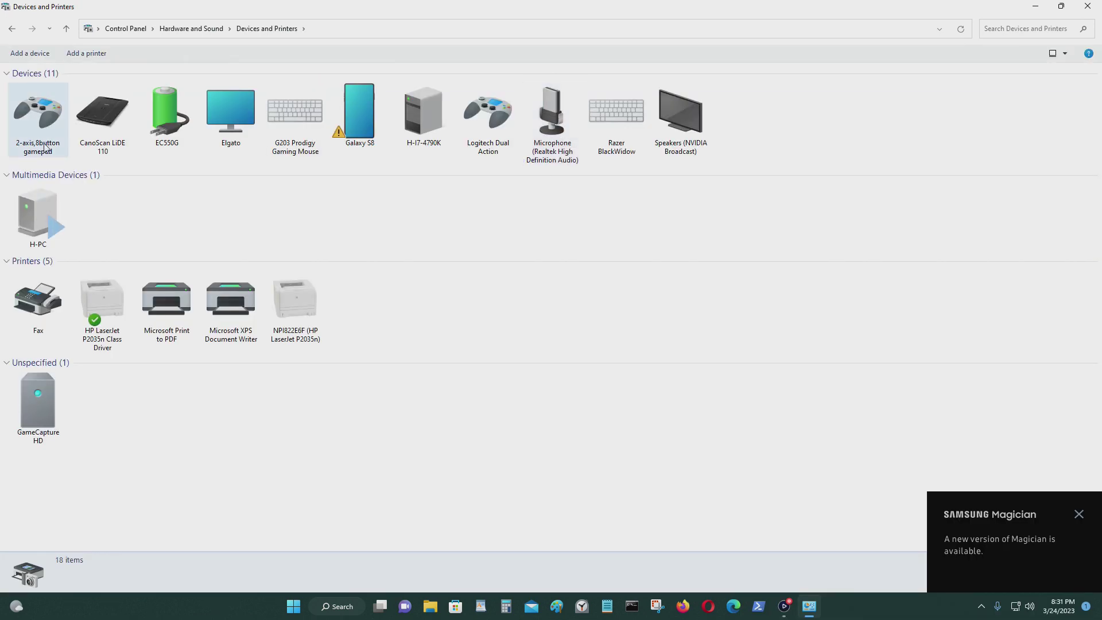
Step: Inspect the 2-axis, 8-button gamepad's Hardware and General properties, then cancel without changes
{"action": "double_click", "coordinate": [47, 122]}
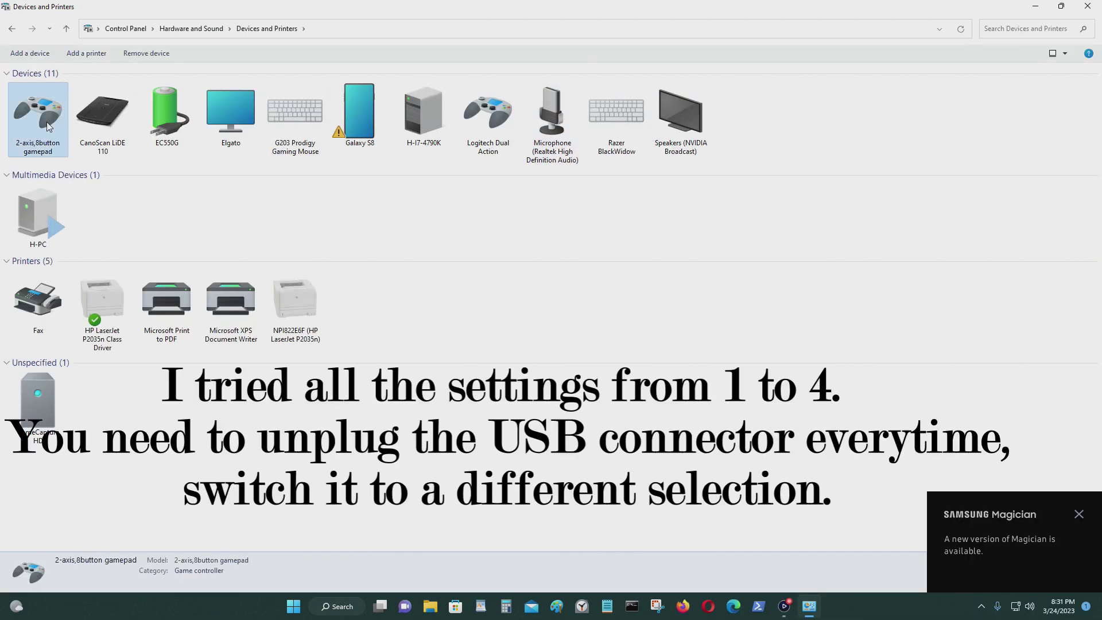
{"action": "left_click", "coordinate": [102, 151]}
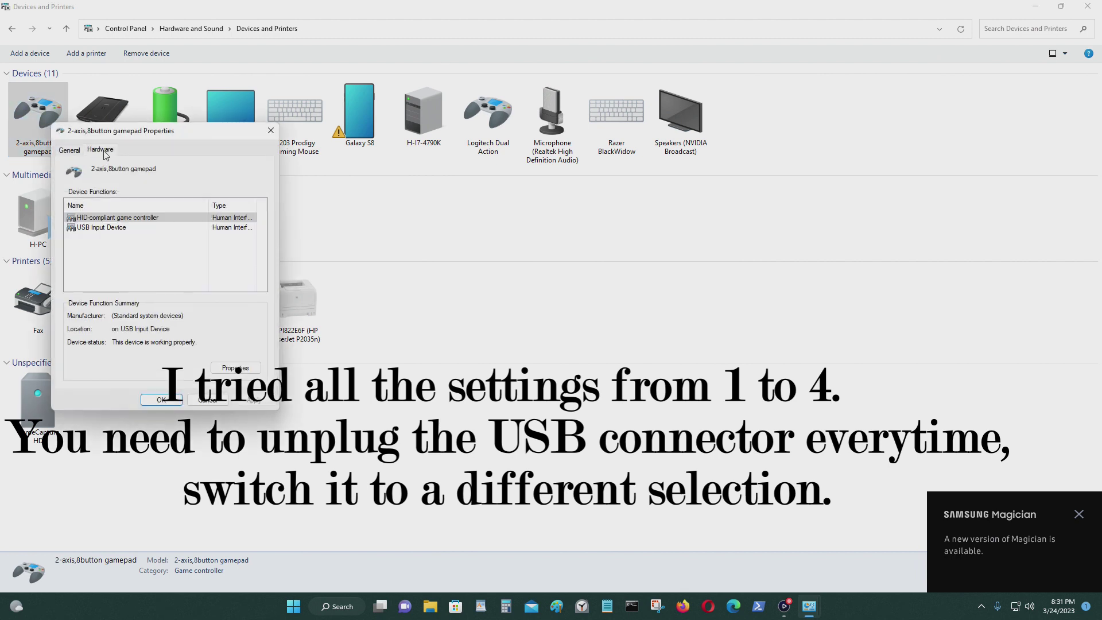
{"action": "left_click", "coordinate": [68, 151]}
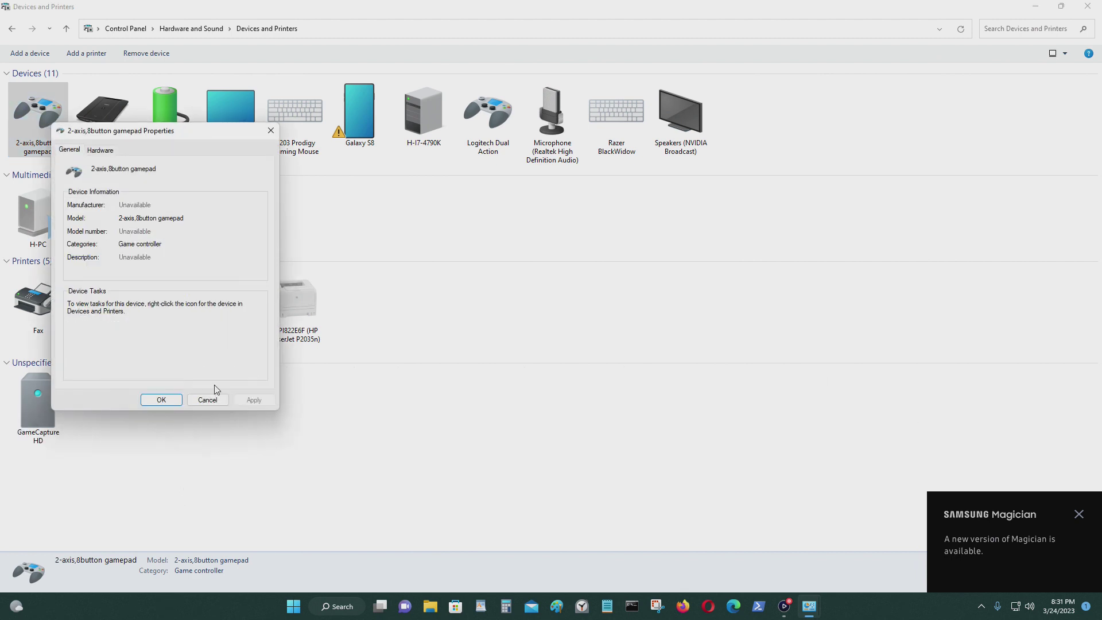
{"action": "left_click", "coordinate": [208, 400]}
Step: Open Game controller settings for the gamepad and check its Advanced settings
{"action": "right_click", "coordinate": [43, 131]}
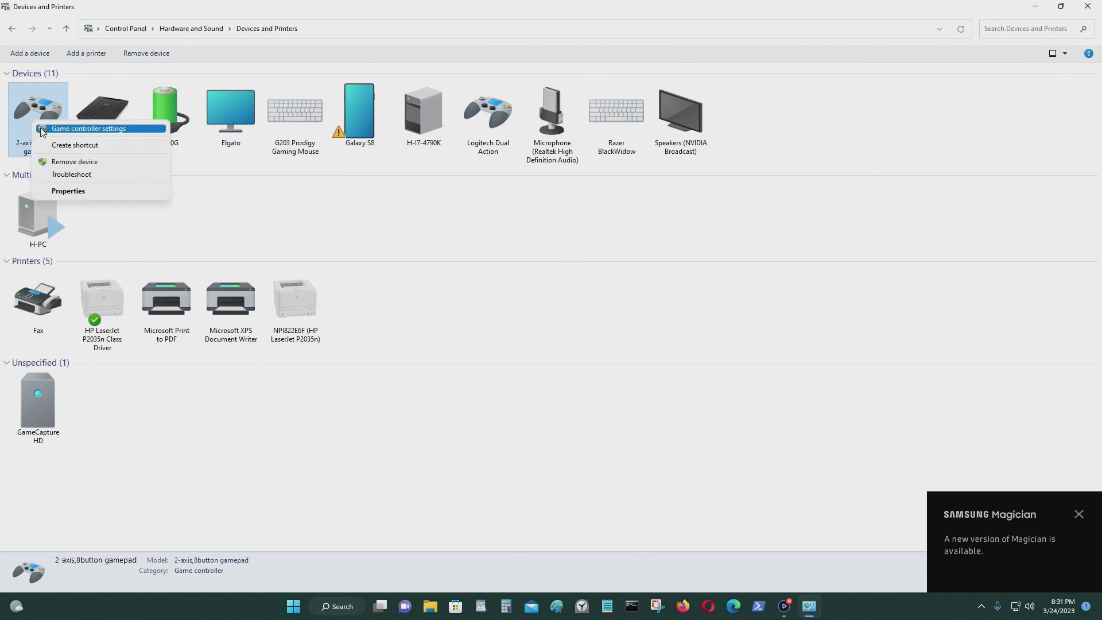
{"action": "left_click", "coordinate": [45, 130]}
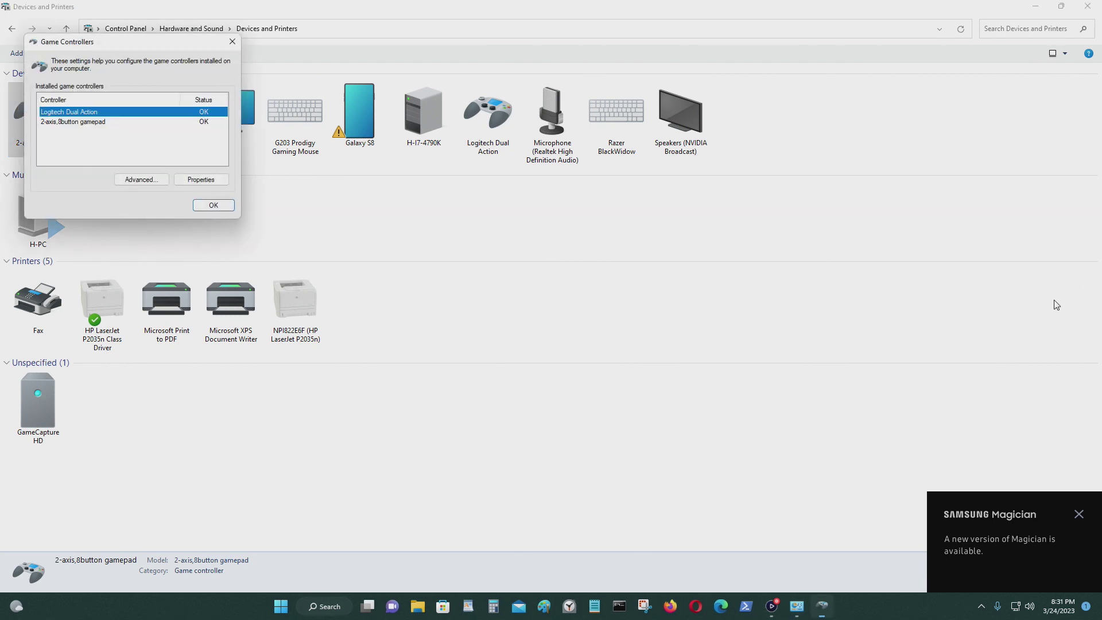
{"action": "left_click", "coordinate": [57, 123]}
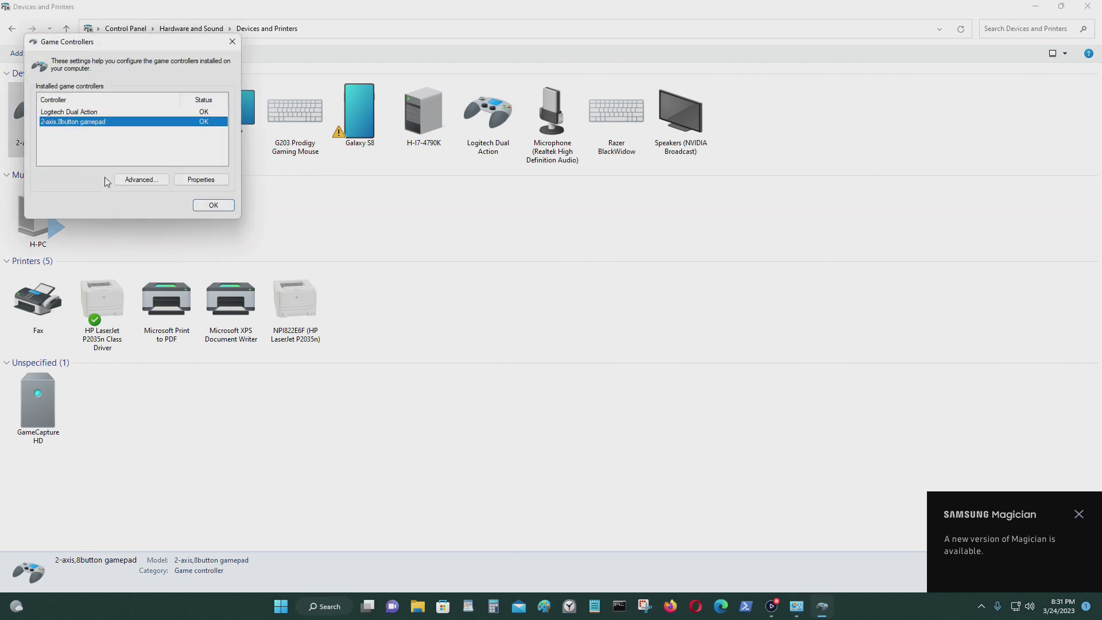
{"action": "left_click", "coordinate": [141, 180]}
{"action": "left_click", "coordinate": [142, 136]}
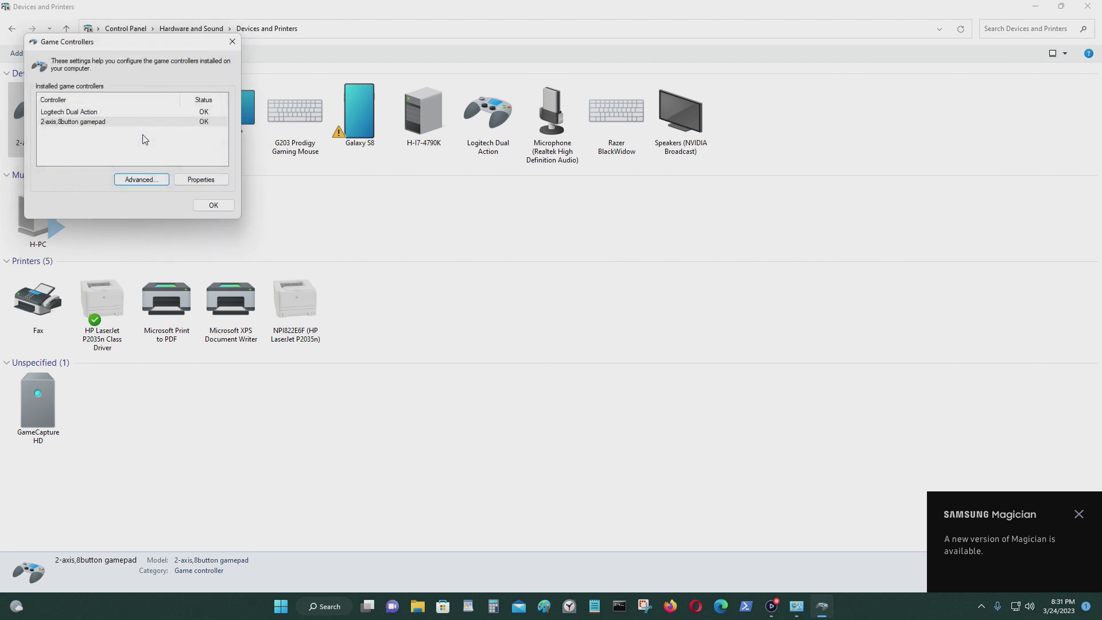
{"action": "left_click", "coordinate": [162, 124]}
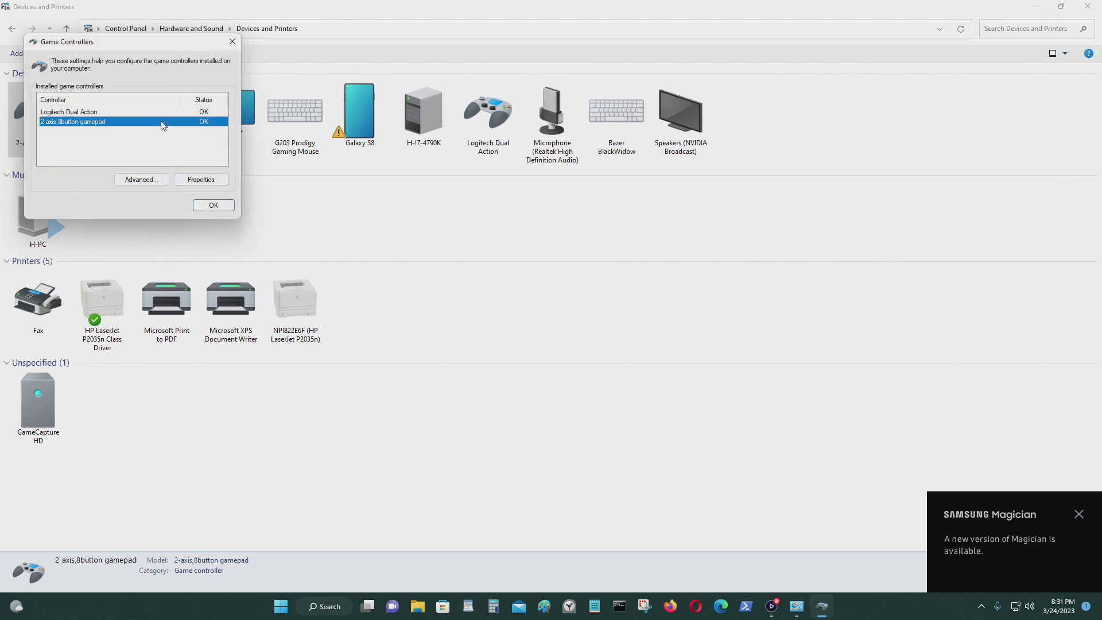
{"action": "left_click", "coordinate": [201, 181]}
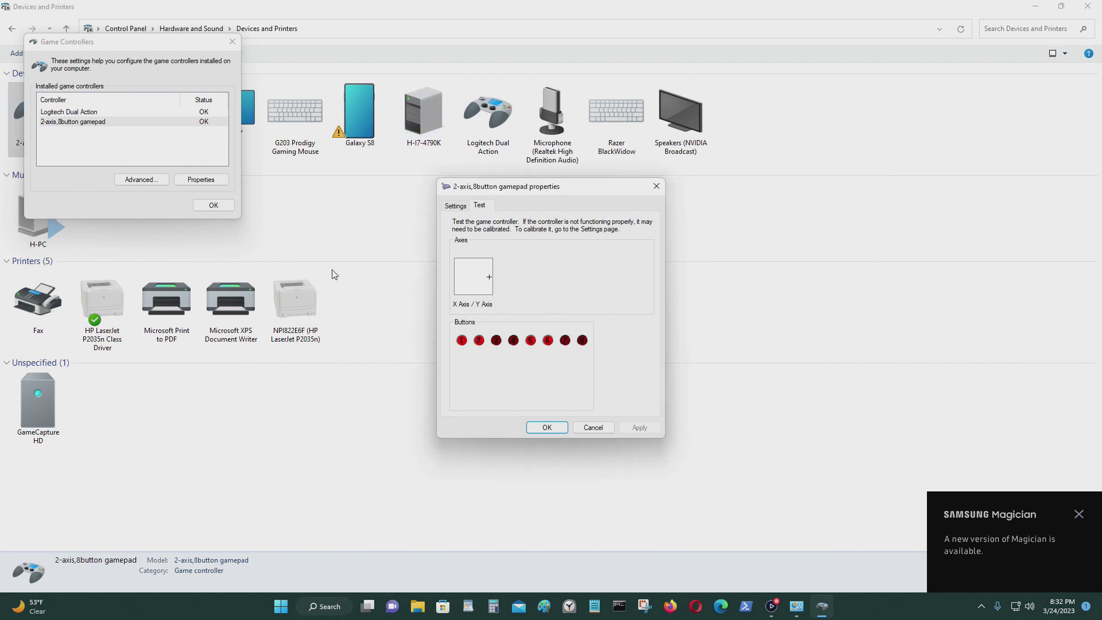
{"action": "left_click", "coordinate": [602, 429]}
Step: Select Logitech Dual Action and open its Properties test page
{"action": "left_click", "coordinate": [105, 112]}
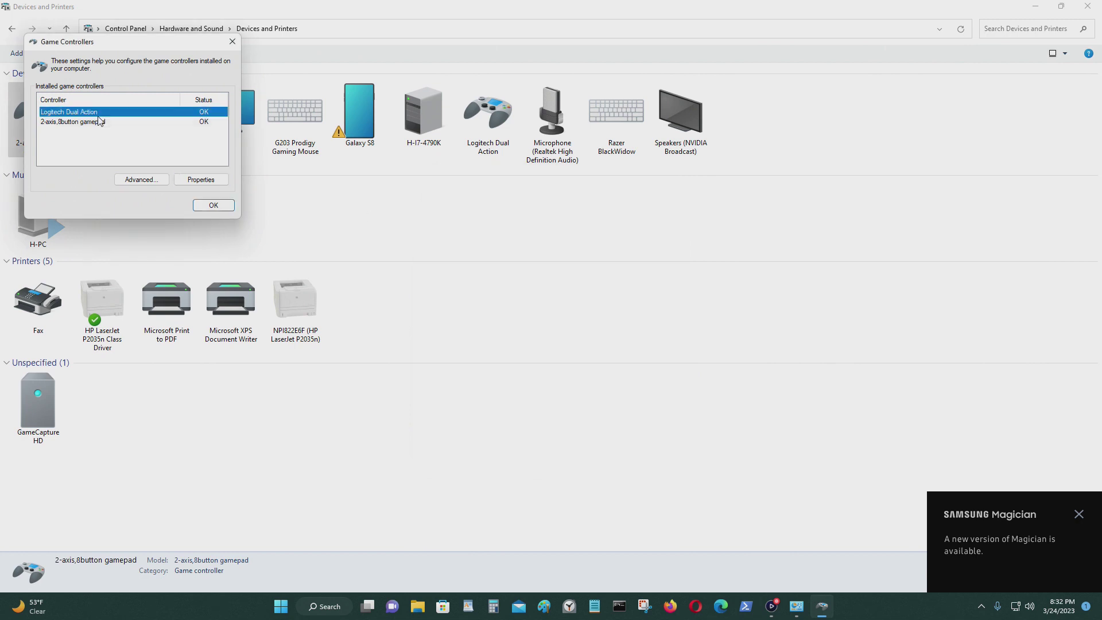
{"action": "left_click", "coordinate": [199, 180]}
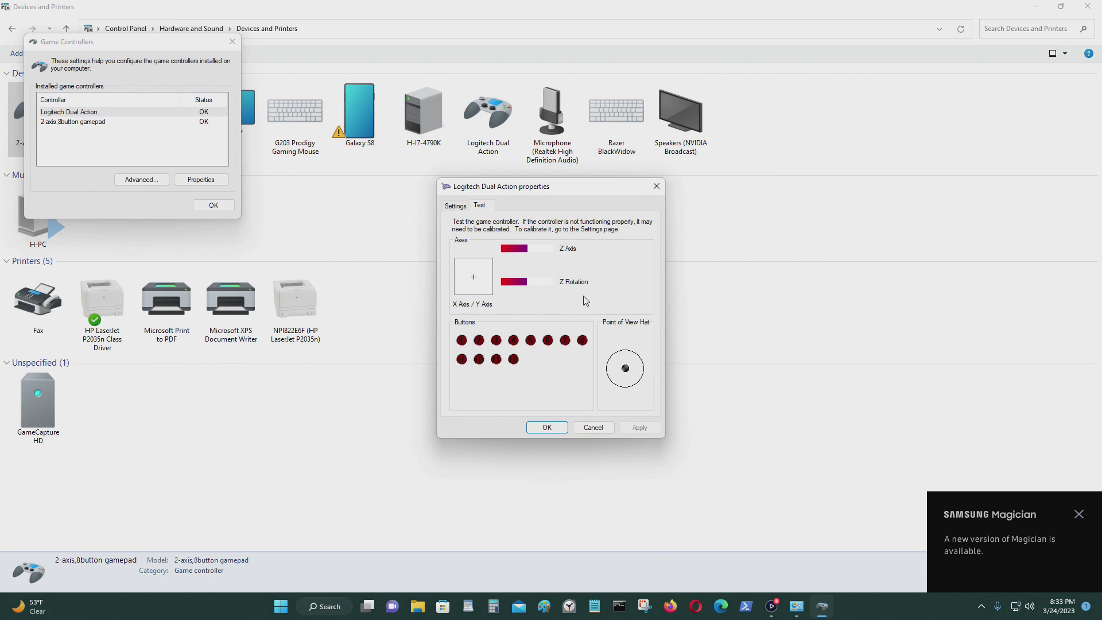
Step: Close the Logitech test page, then retest the 2-axis, 8-button gamepad and close its test page
{"action": "left_click", "coordinate": [545, 428]}
{"action": "left_click", "coordinate": [106, 132]}
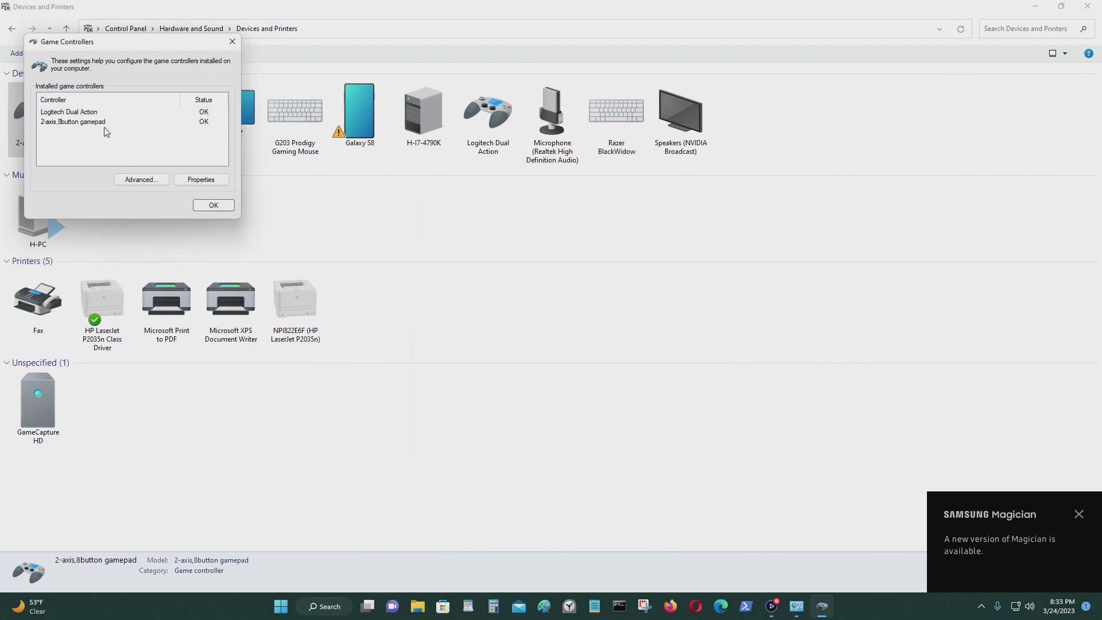
{"action": "left_click", "coordinate": [72, 121]}
{"action": "left_click", "coordinate": [223, 180]}
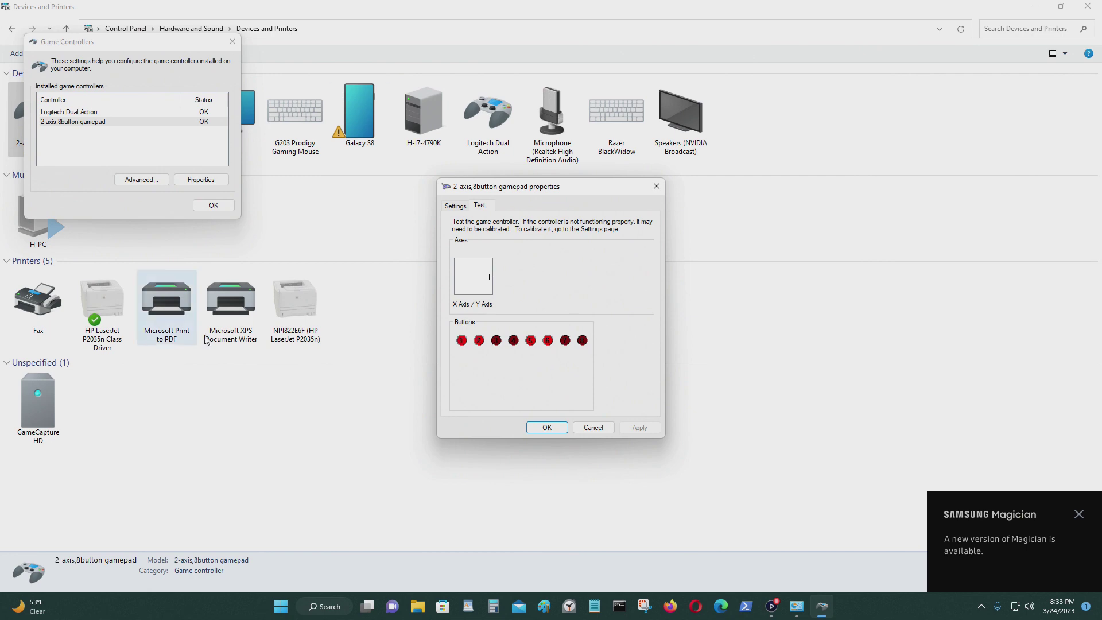
{"action": "left_click", "coordinate": [546, 428]}
Step: Close the controller settings and Devices and Printers, then open DRIVE 1 (D:) from This PC
{"action": "left_click", "coordinate": [214, 205]}
{"action": "key", "text": "alt+F4"}
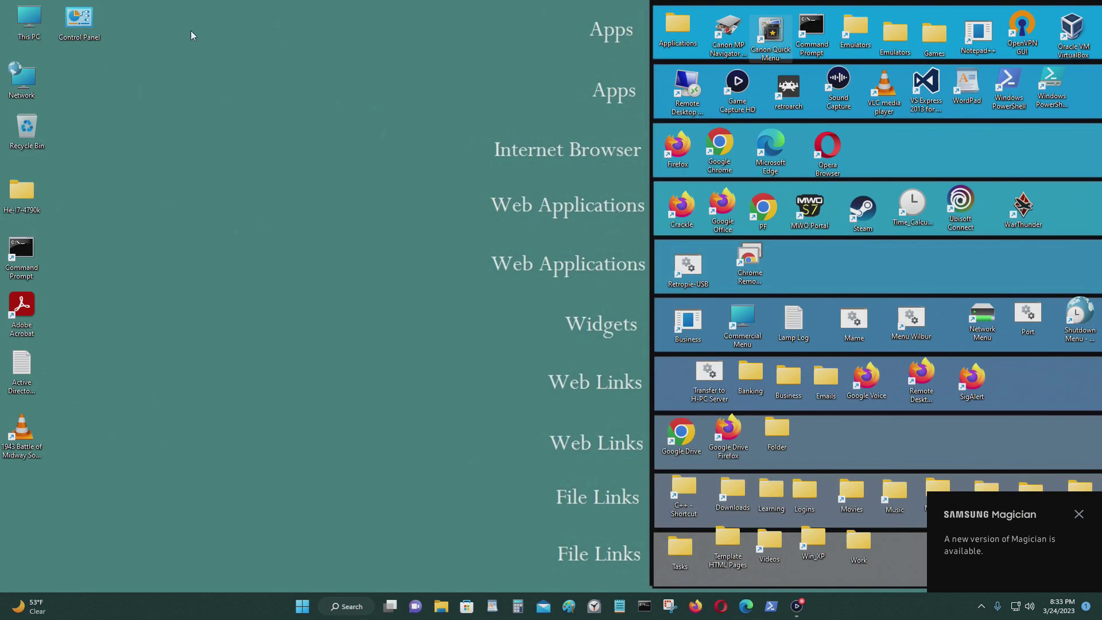
{"action": "double_click", "coordinate": [29, 20]}
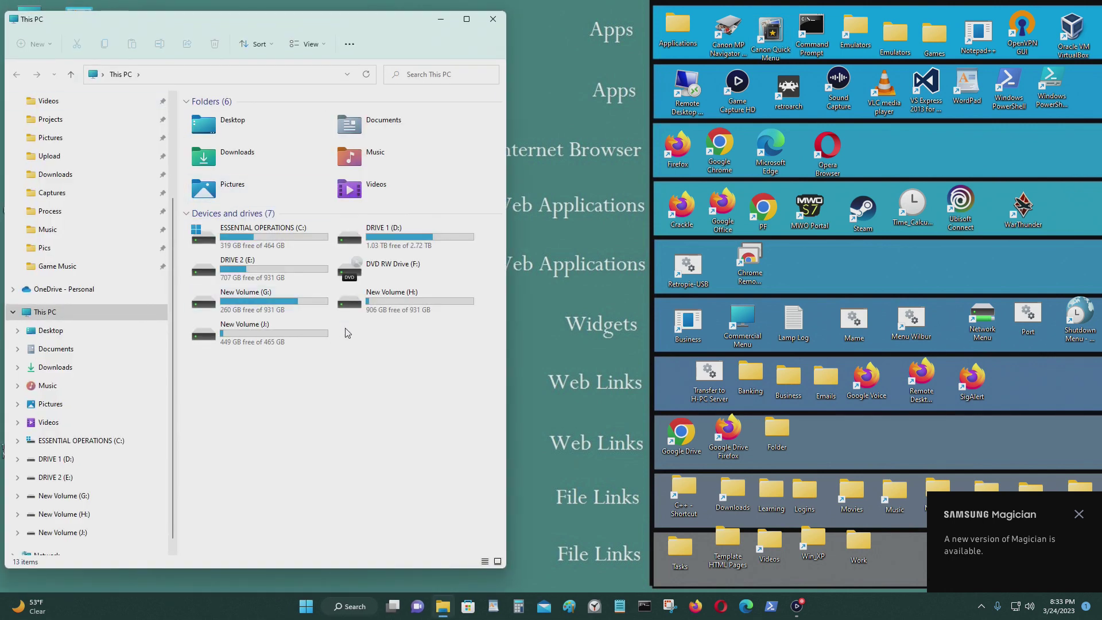
{"action": "left_click", "coordinate": [385, 244]}
{"action": "double_click", "coordinate": [386, 244]}
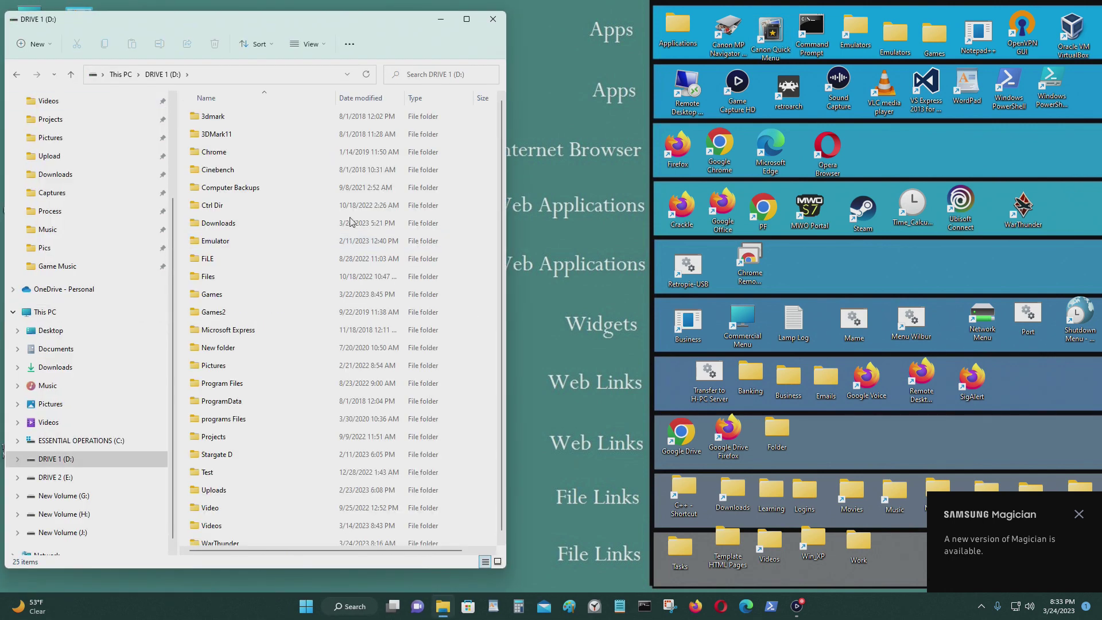
Step: Go into Emulator > Nes > Nestopia and launch the nestopia application
{"action": "double_click", "coordinate": [303, 244]}
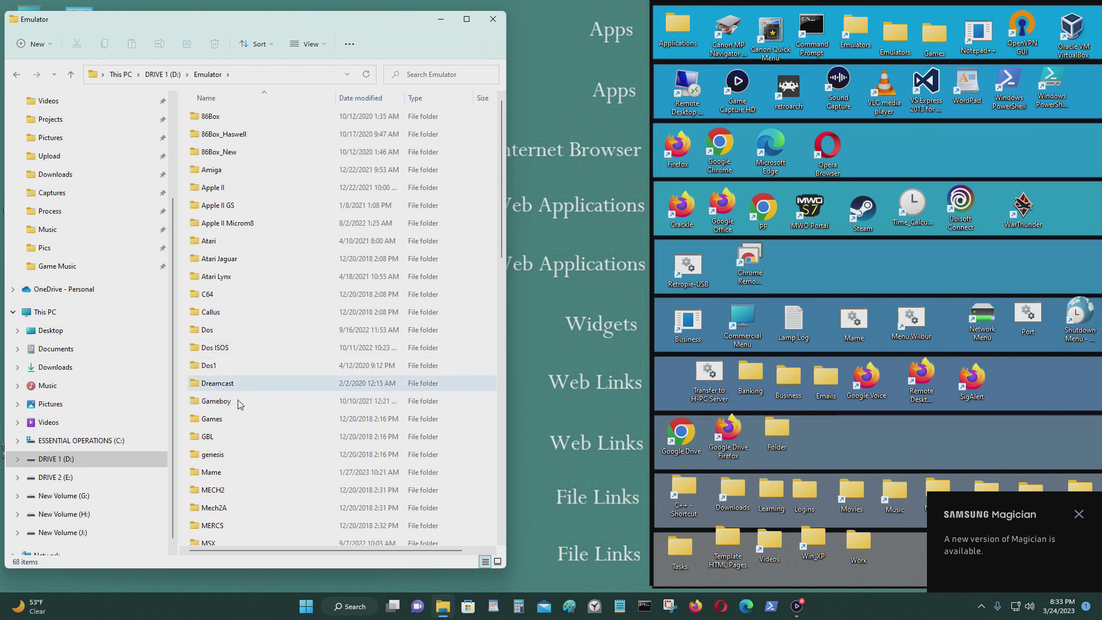
{"action": "scroll", "coordinate": [270, 453], "scroll_direction": "down", "scroll_amount": 4}
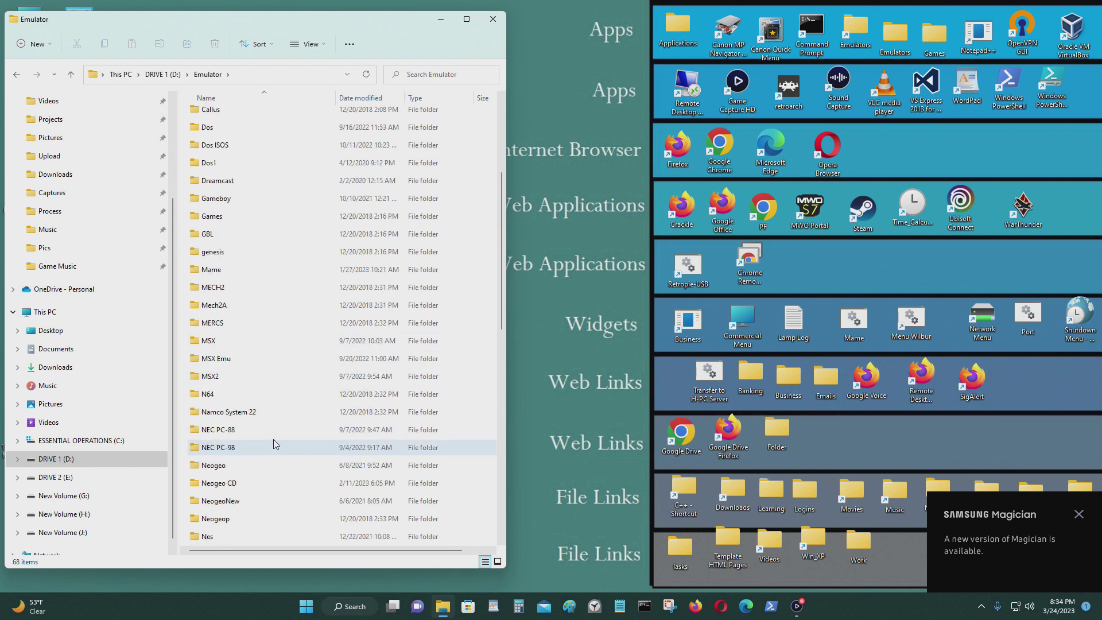
{"action": "double_click", "coordinate": [281, 540]}
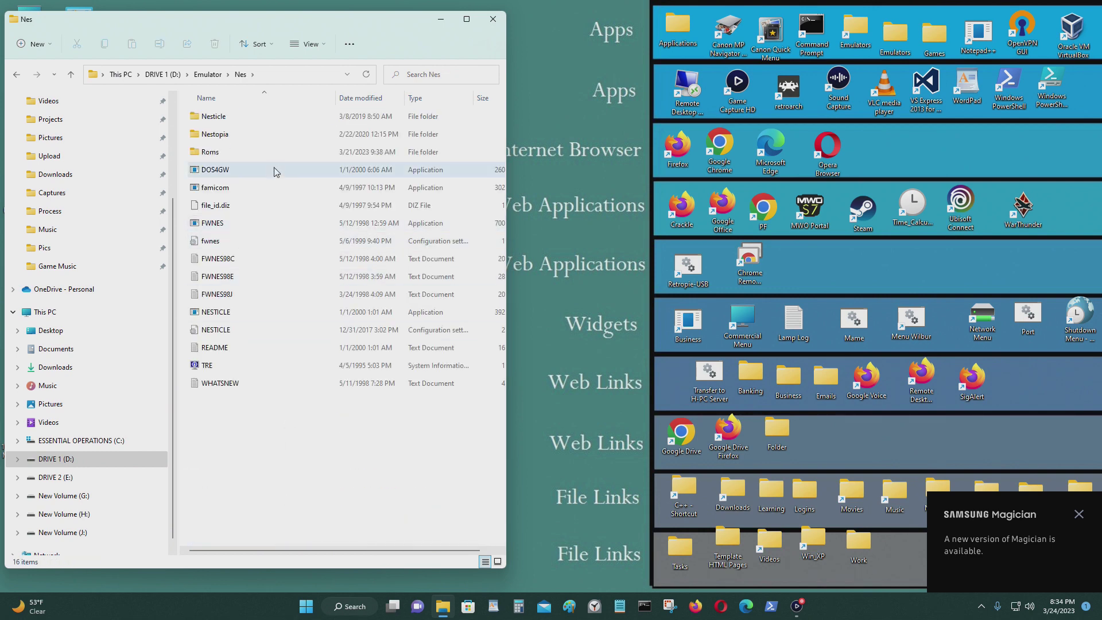
{"action": "double_click", "coordinate": [248, 136]}
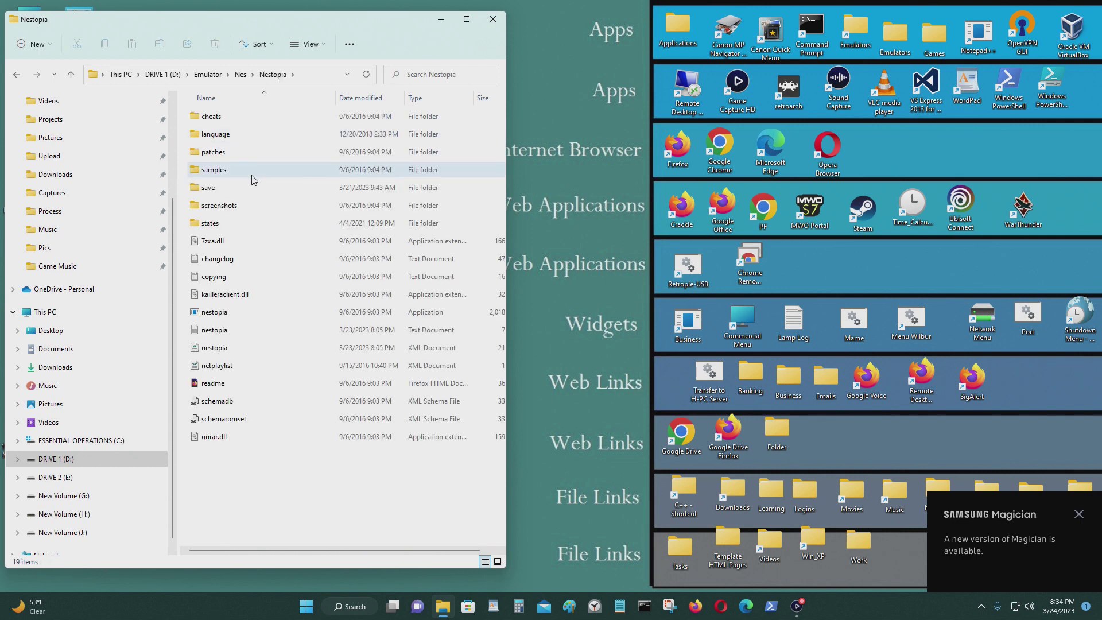
{"action": "double_click", "coordinate": [283, 314]}
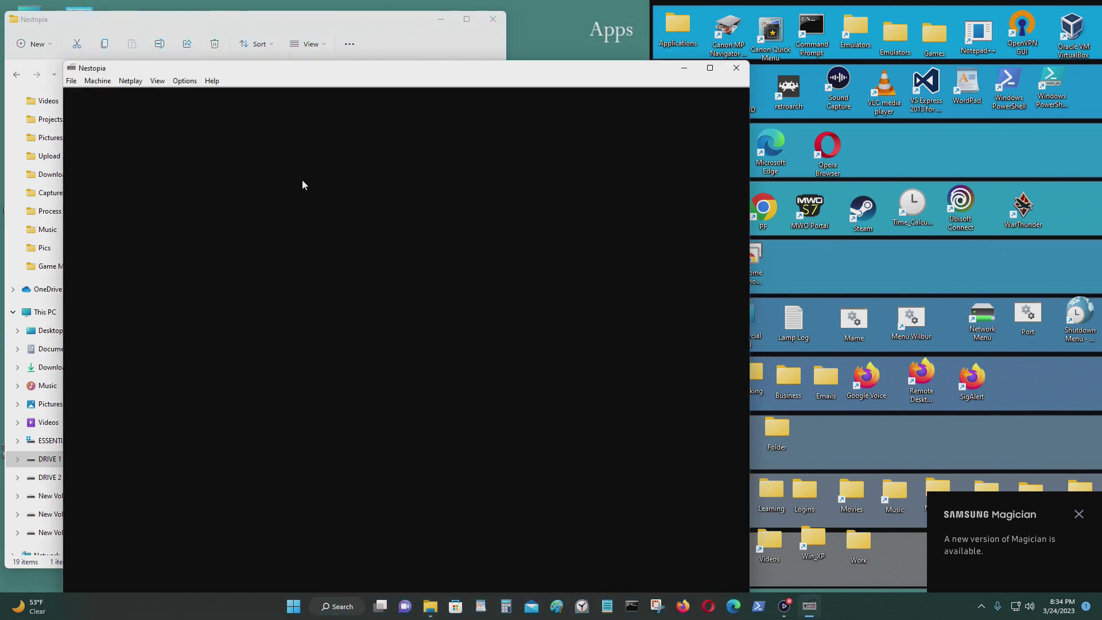
Step: Under Options > Input, map Pad 1 Left, Up, Right and Down to joystick 1
{"action": "left_click", "coordinate": [184, 81]}
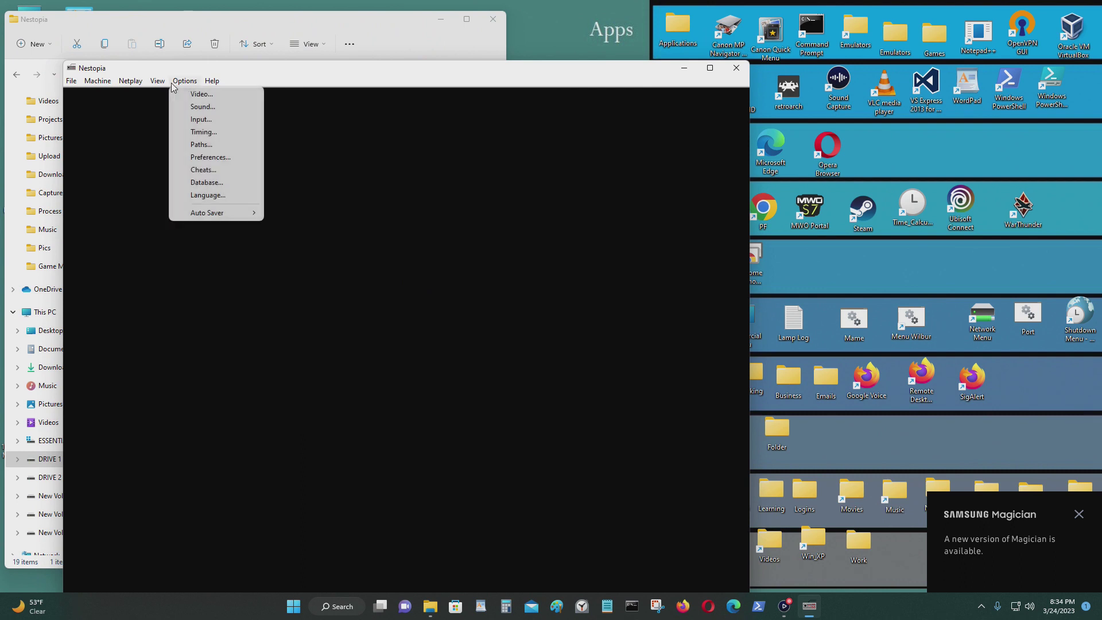
{"action": "left_click", "coordinate": [178, 125]}
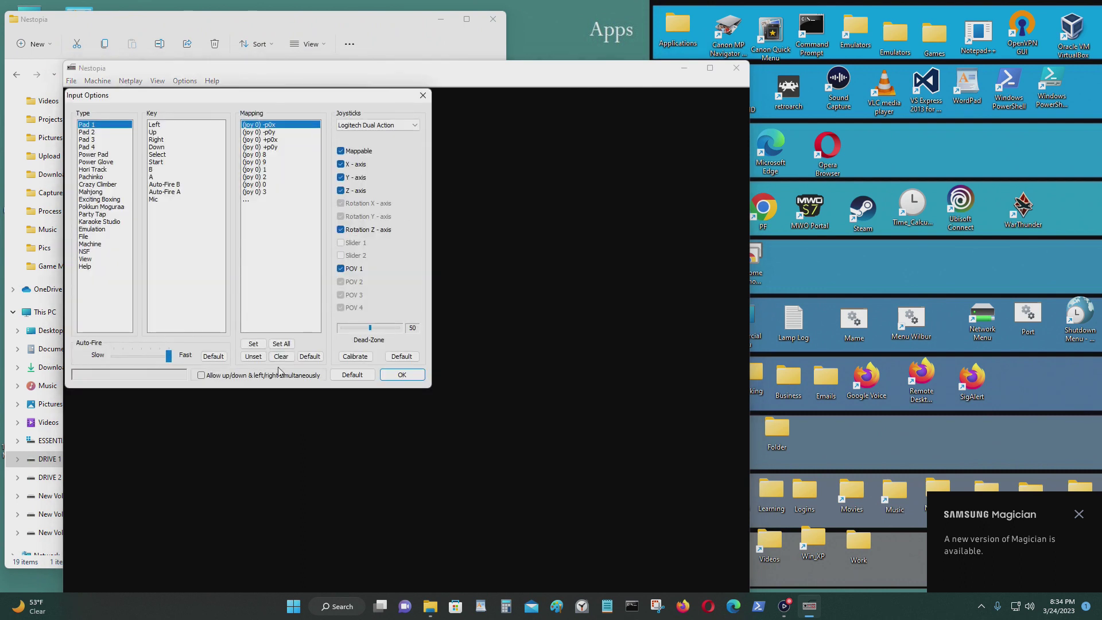
{"action": "left_click", "coordinate": [258, 347]}
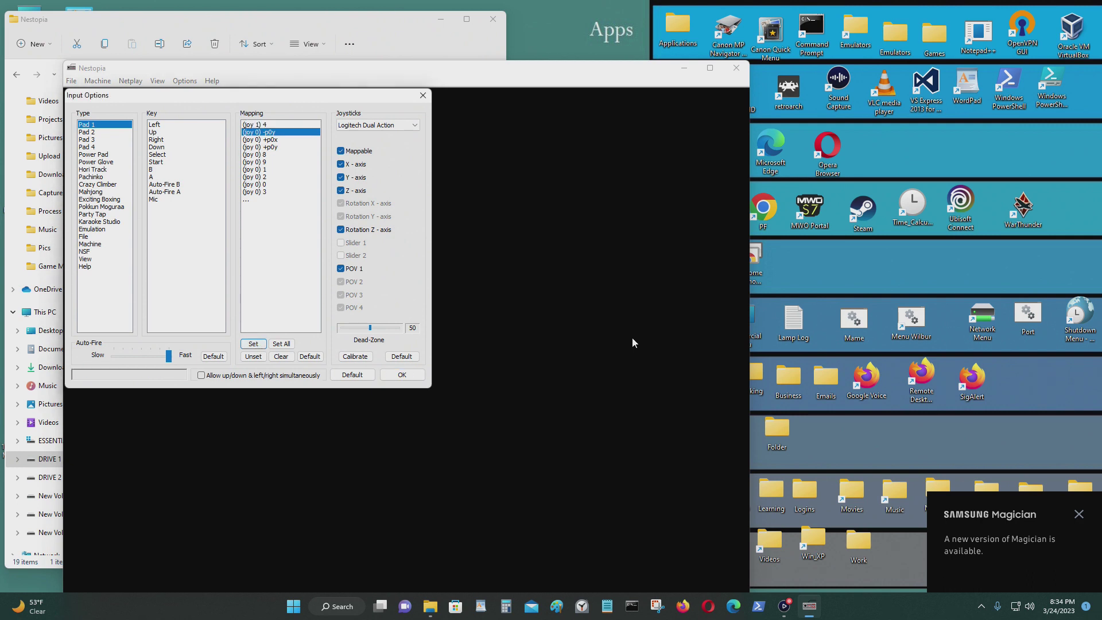
{"action": "left_click", "coordinate": [253, 345]}
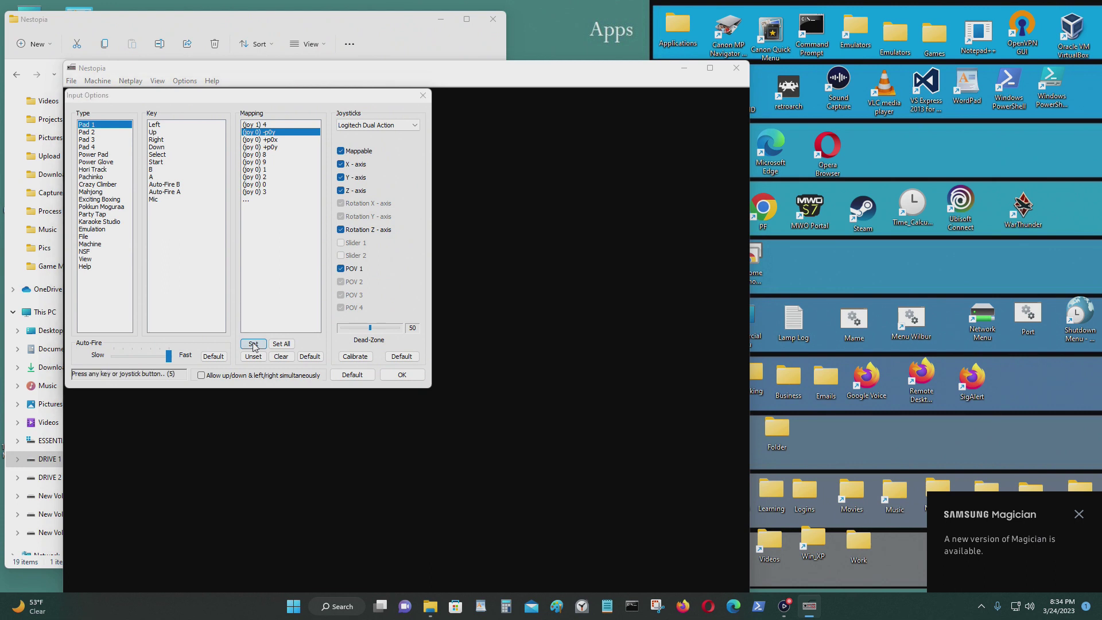
{"action": "left_click", "coordinate": [254, 345]}
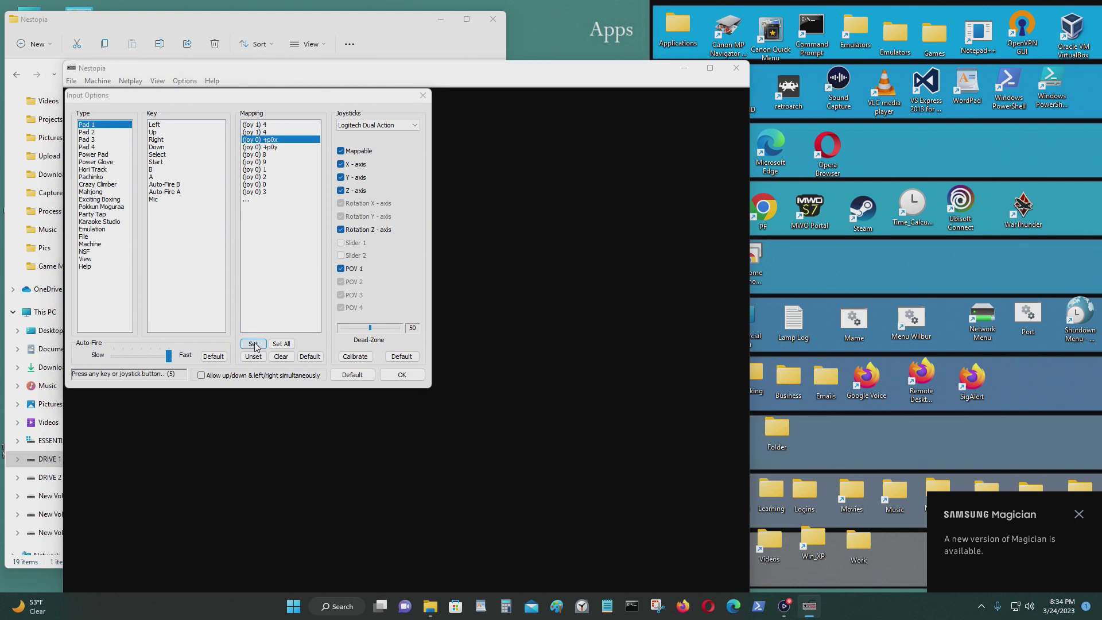
{"action": "left_click", "coordinate": [253, 345]}
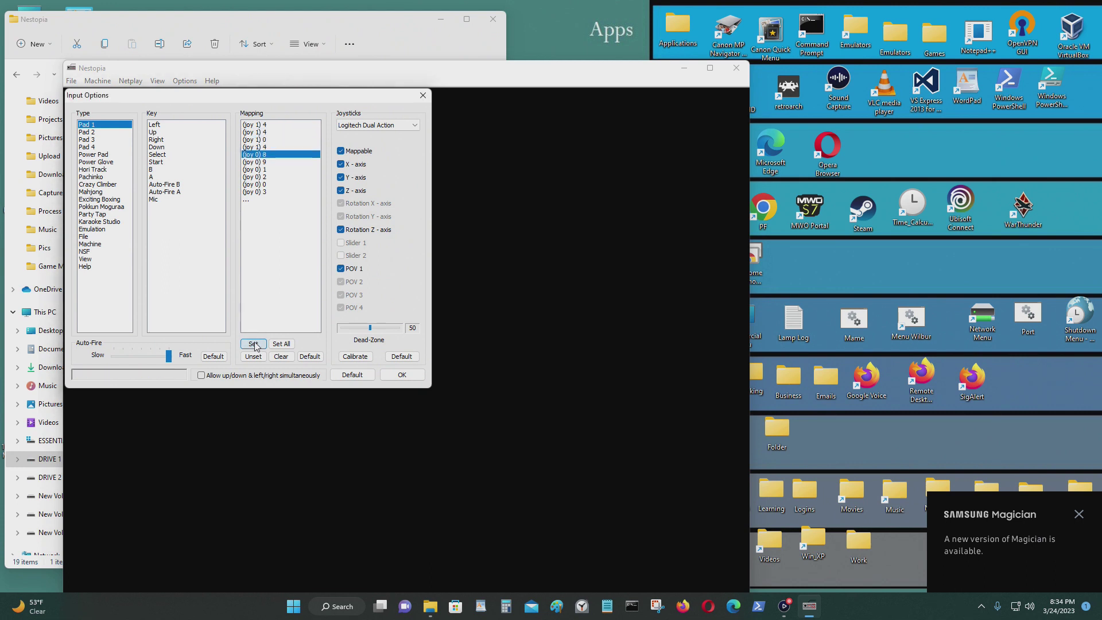
Step: Map Pad 1 Select, Start, B, A, Auto-Fire B and Auto-Fire A to joystick 1 buttons
{"action": "left_click", "coordinate": [254, 345]}
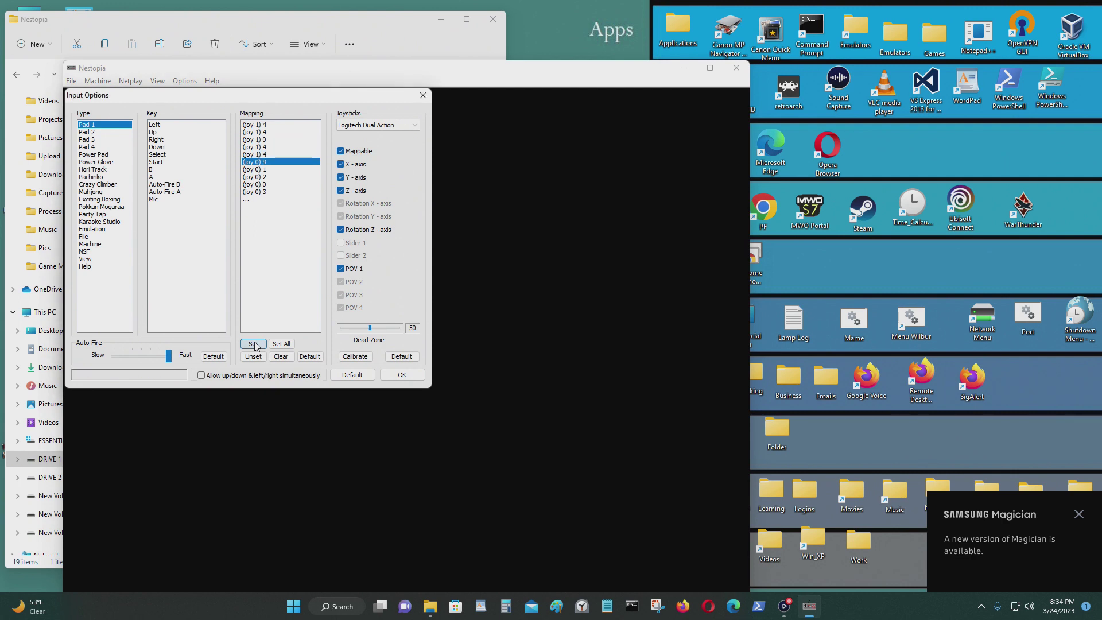
{"action": "left_click", "coordinate": [254, 345]}
{"action": "left_click", "coordinate": [254, 345]}
{"action": "left_click", "coordinate": [254, 345]}
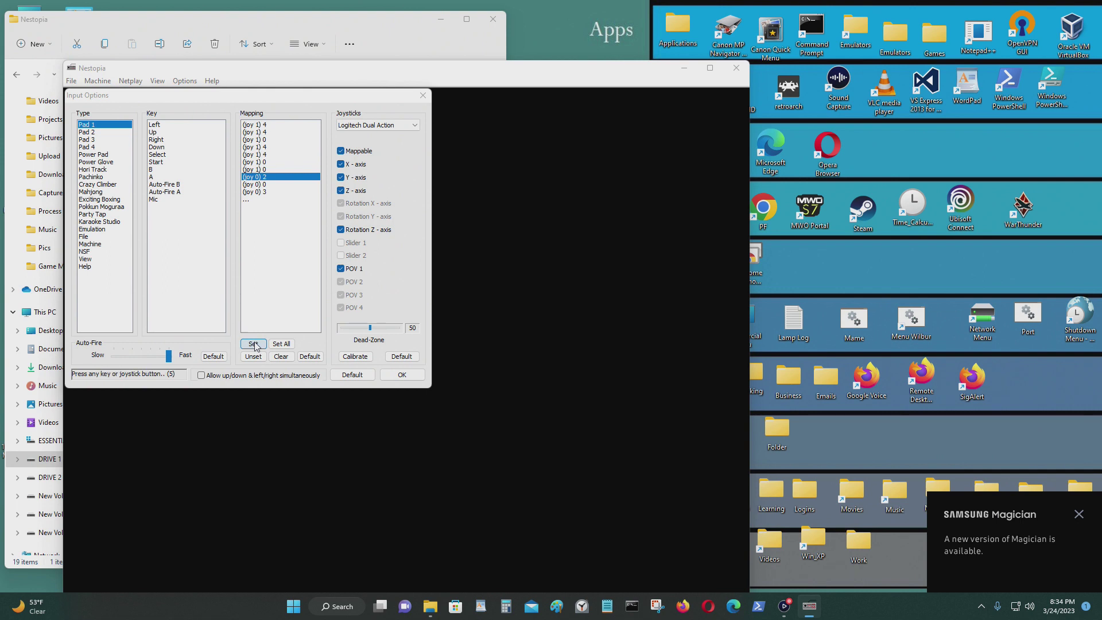
{"action": "left_click", "coordinate": [253, 344]}
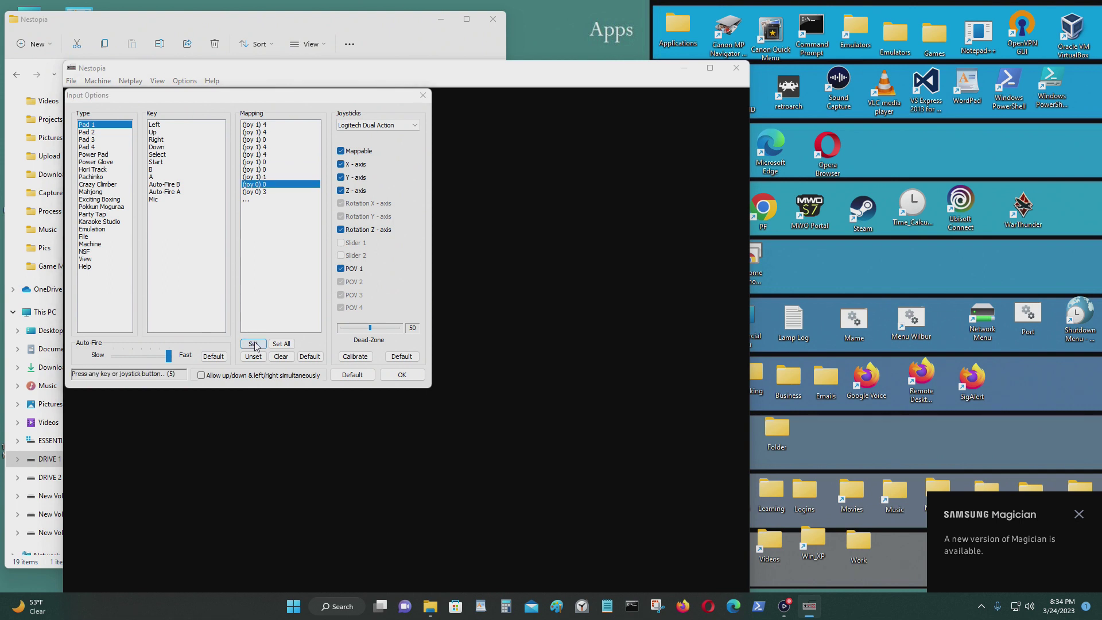
{"action": "left_click", "coordinate": [254, 344]}
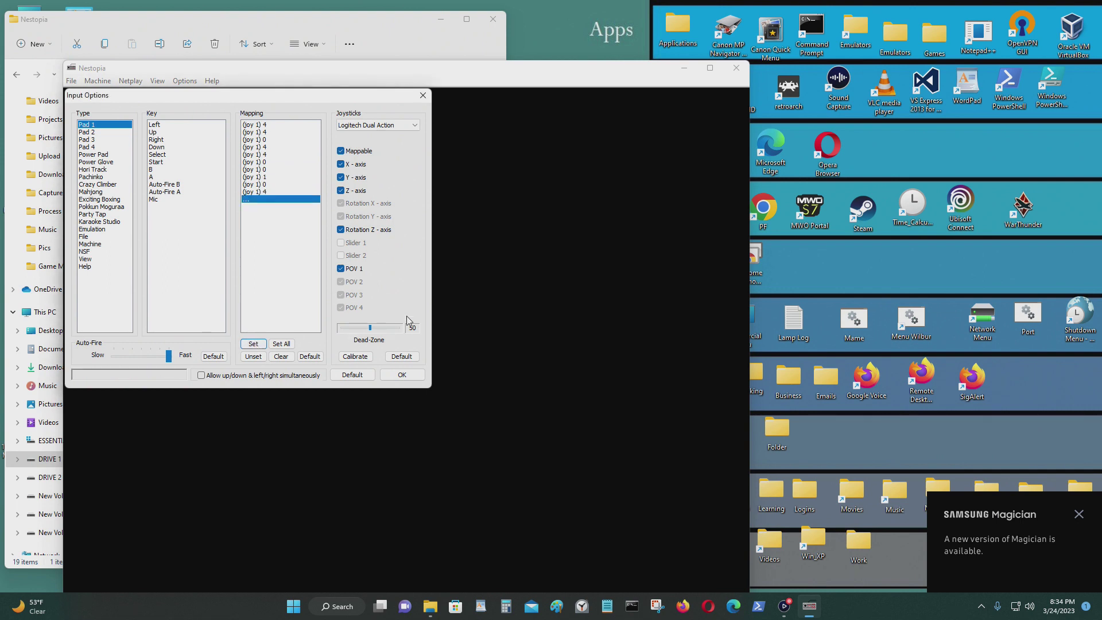
Step: Accept the Input Options and load the 1942 (Japan, USA) ROM from the Roms folder
{"action": "left_click", "coordinate": [396, 374]}
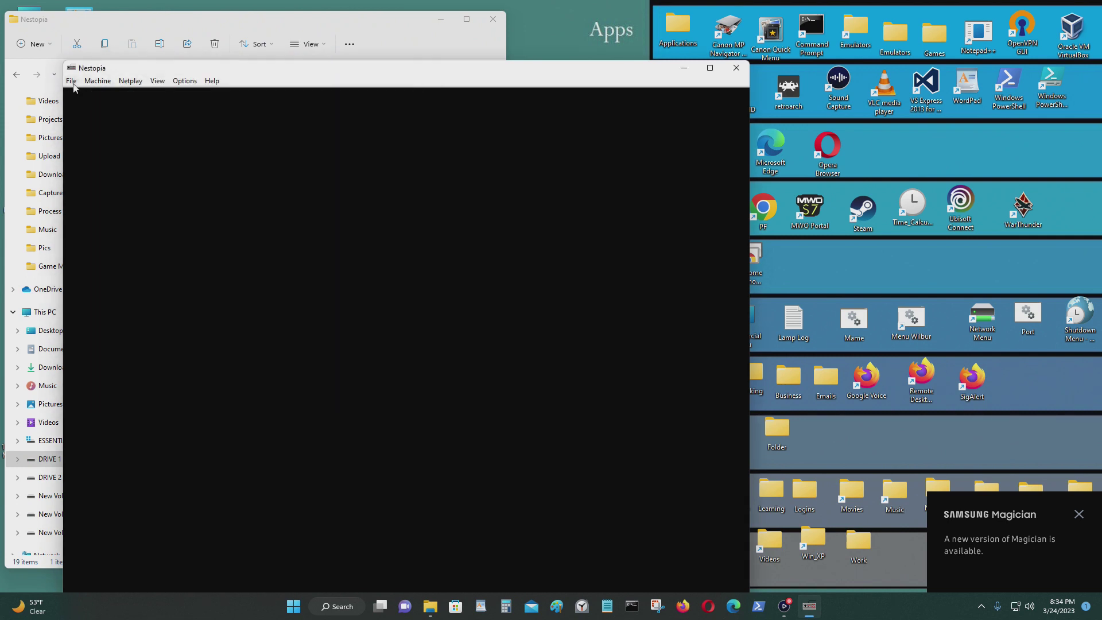
{"action": "left_click", "coordinate": [73, 81]}
{"action": "left_click", "coordinate": [79, 95]}
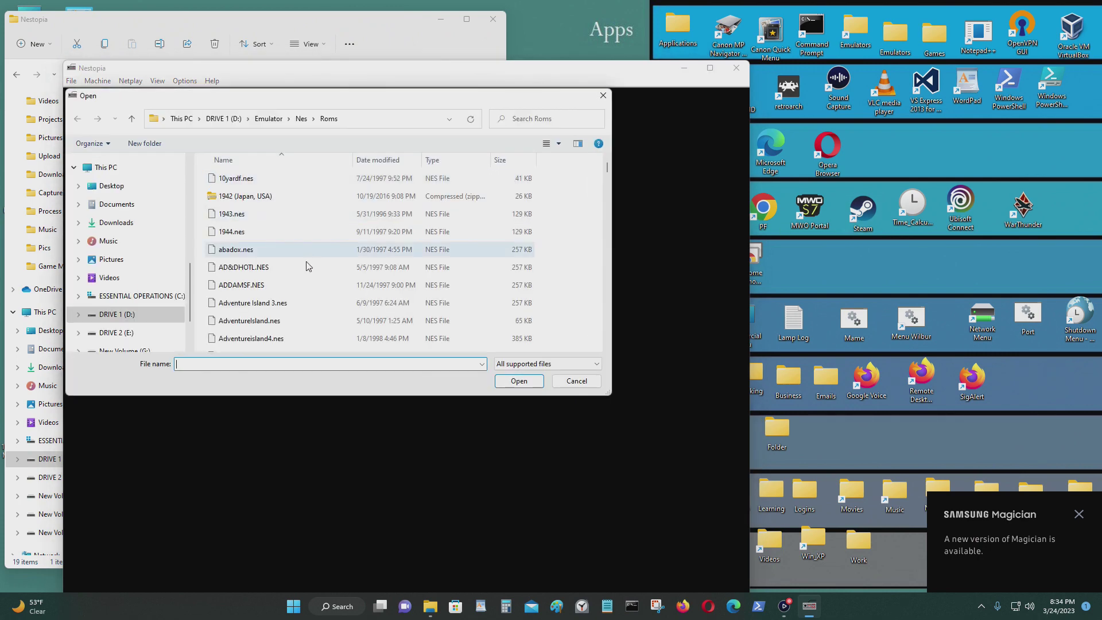
{"action": "left_click", "coordinate": [303, 198]}
{"action": "left_click", "coordinate": [518, 381]}
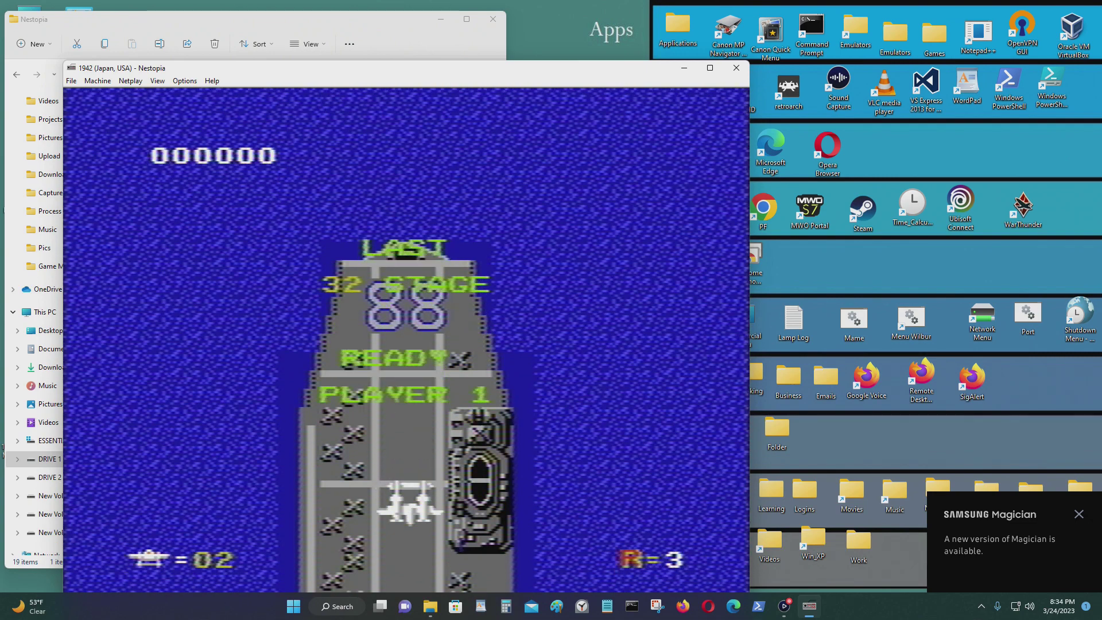
Step: Pause 1942 with Enter, then exit Nestopia via File > Exit and confirm Yes
{"action": "key", "text": "Return"}
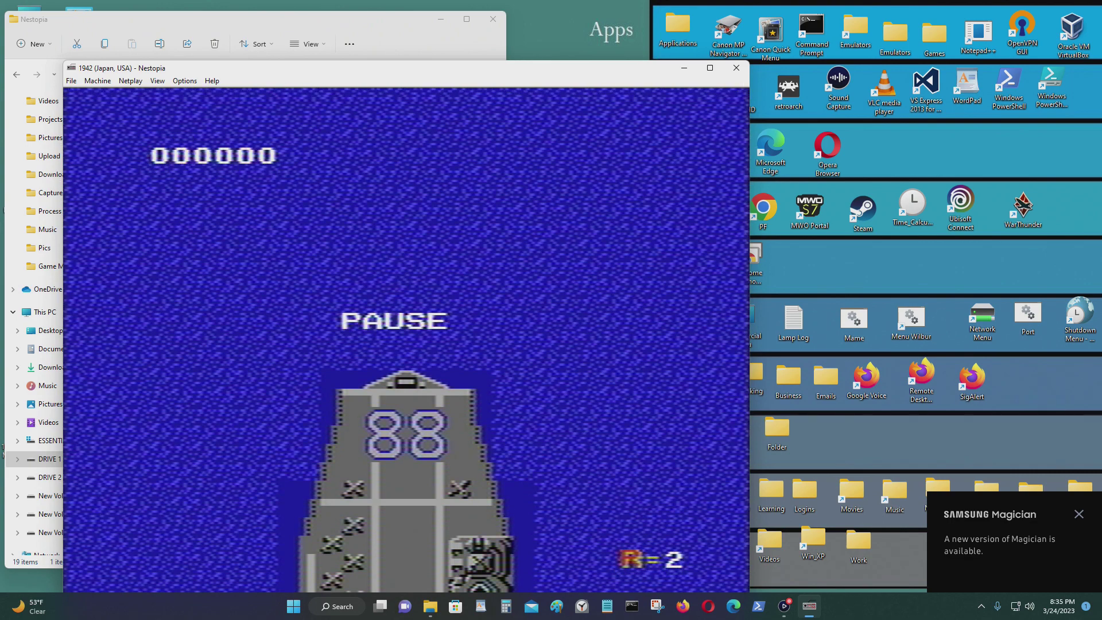
{"action": "left_click", "coordinate": [71, 81]}
{"action": "left_click", "coordinate": [104, 294]}
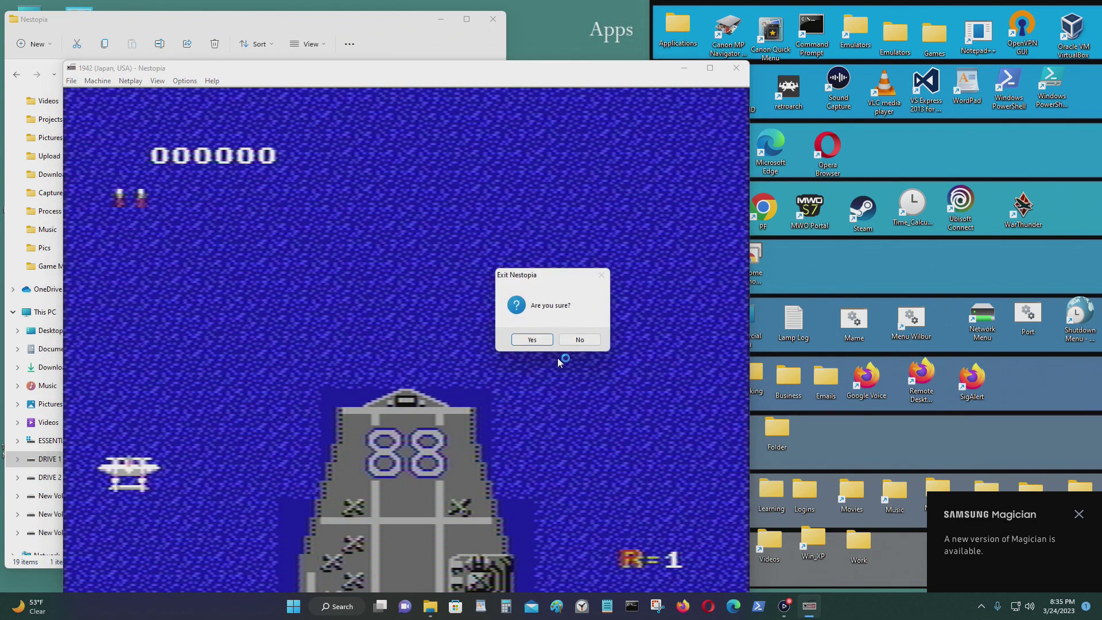
{"action": "left_click", "coordinate": [546, 344]}
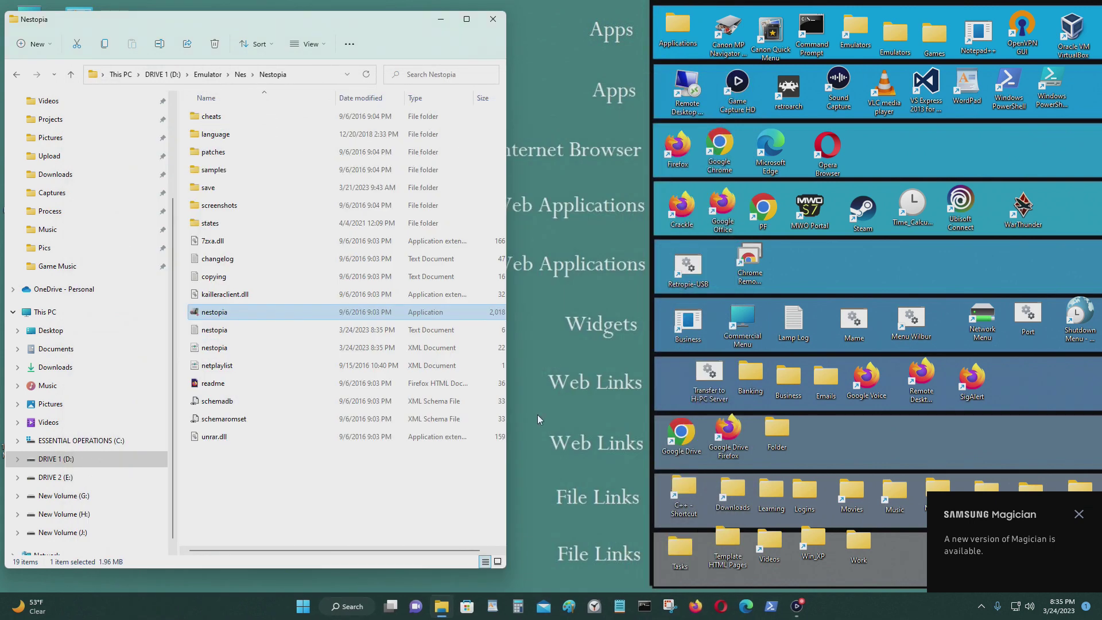
Step: Close the File Explorer window showing the Nestopia folder
{"action": "left_click", "coordinate": [492, 19]}
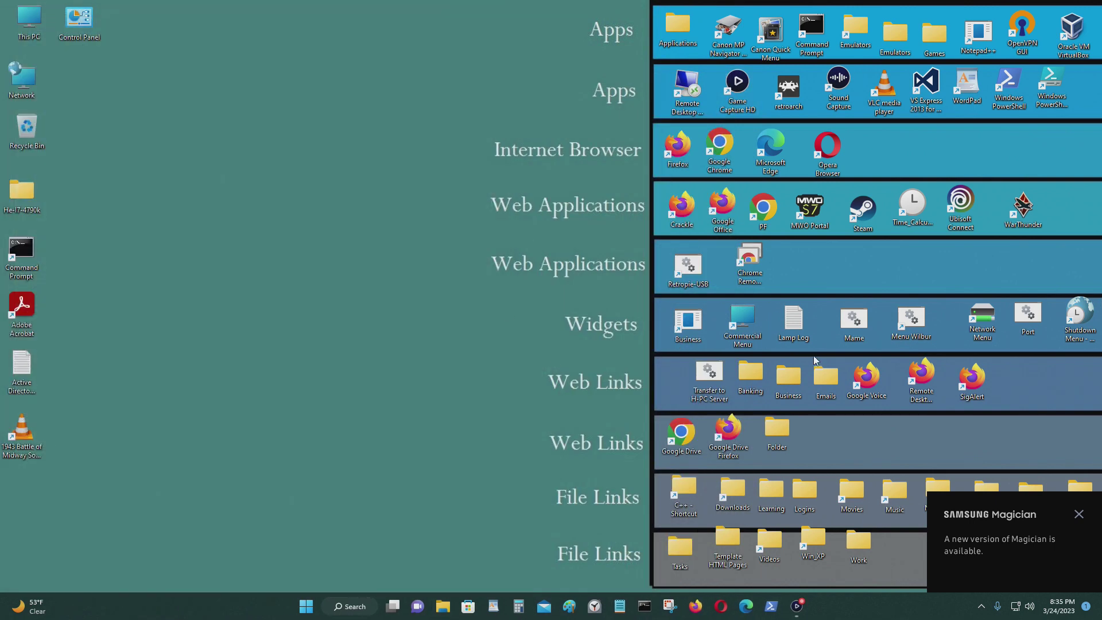